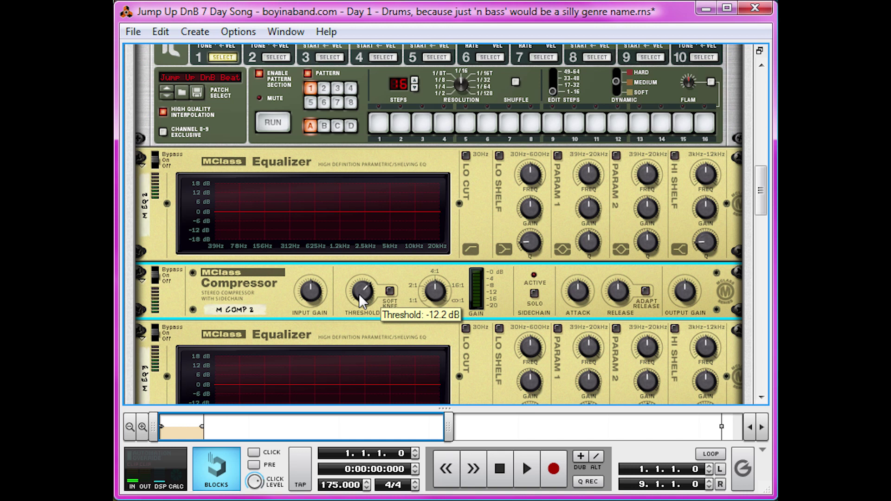
- On M COMP 2, raise the ratio to maximum, shorten the attack and lengthen the release
left_click_drag(438, 288, 421, 126)
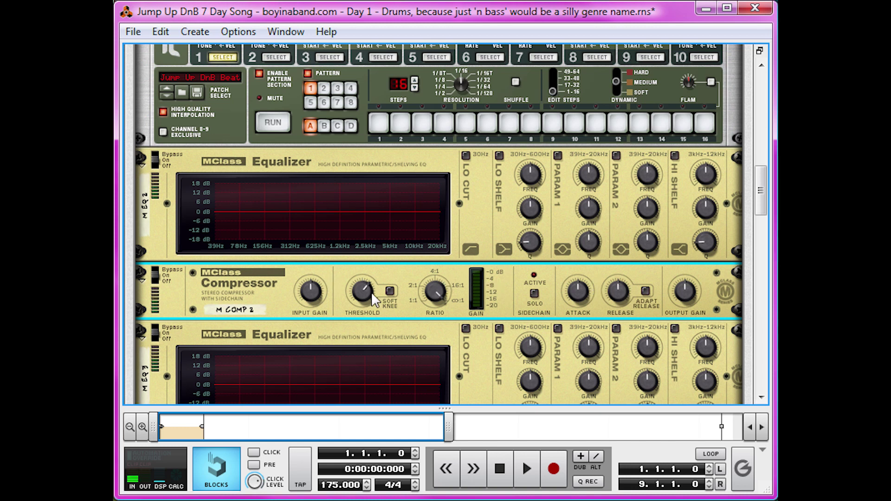
mouse_move(365, 285)
mouse_move(579, 296)
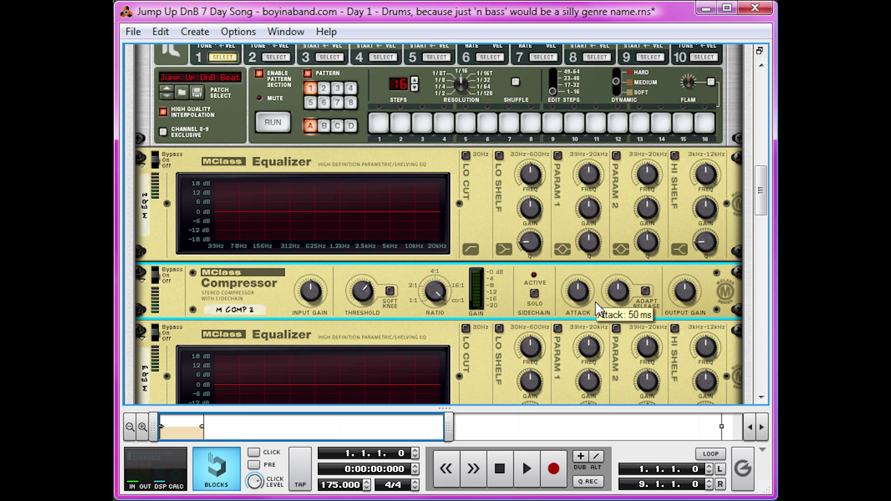
mouse_move(626, 299)
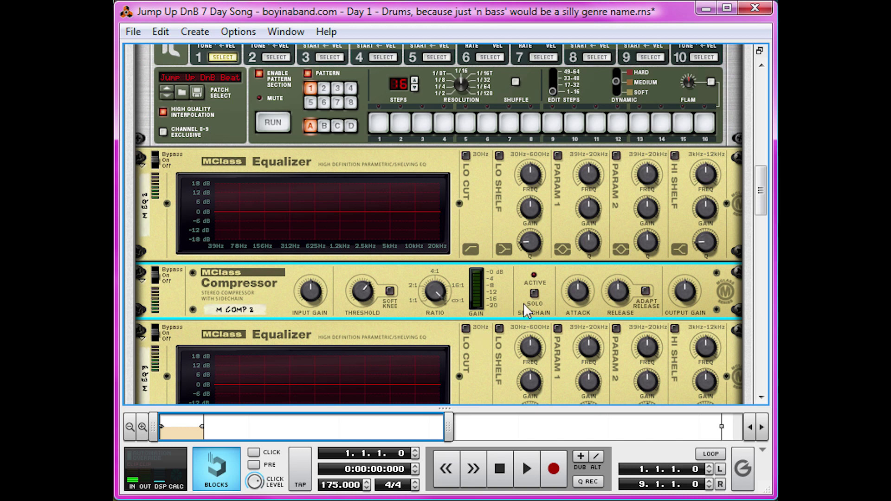
left_click_drag(579, 298, 567, 313)
left_click_drag(616, 297, 616, 279)
- Enable Param 1 on M EQ 2 with a low-frequency boost near 78 Hz and save the song
left_click(557, 155)
mouse_move(593, 206)
left_mouse_down()
mouse_move(578, 192)
mouse_move(567, 198)
mouse_move(578, 210)
left_mouse_up()
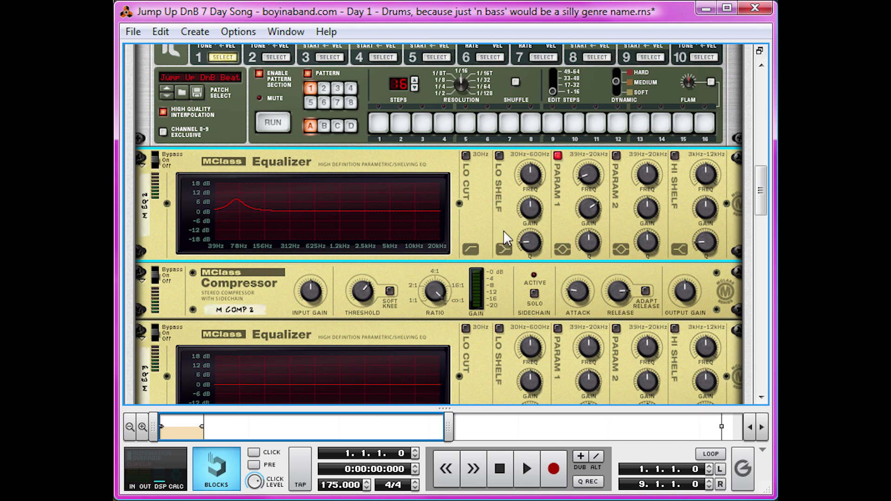
key("ctrl+s")
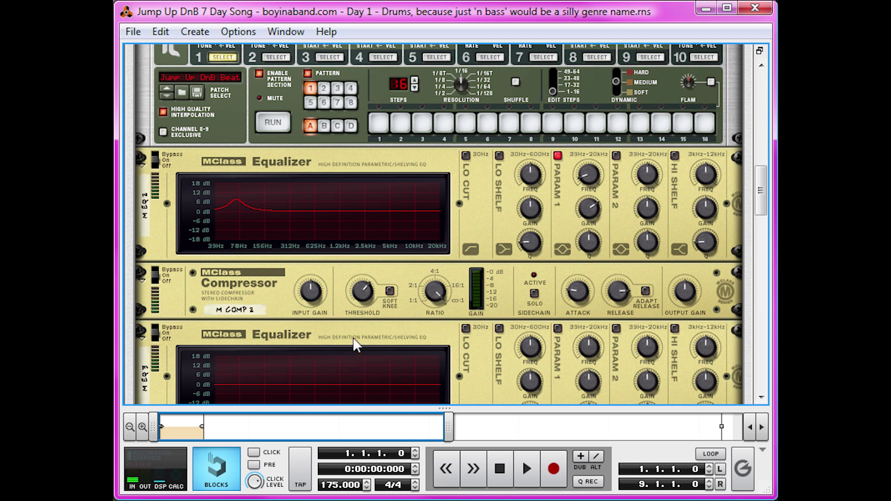
- Lower the threshold on M COMP 3 and set its attack to 36 ms
scroll(312, 330, "down", 3)
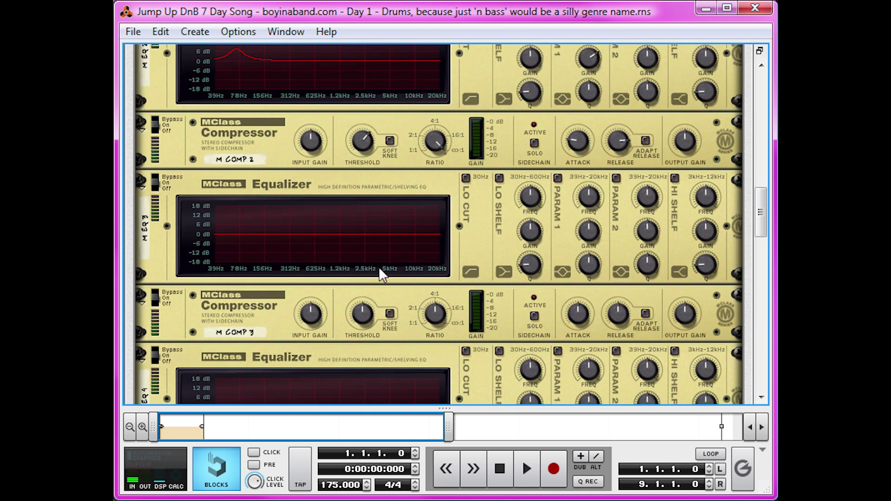
left_click_drag(365, 308, 358, 322)
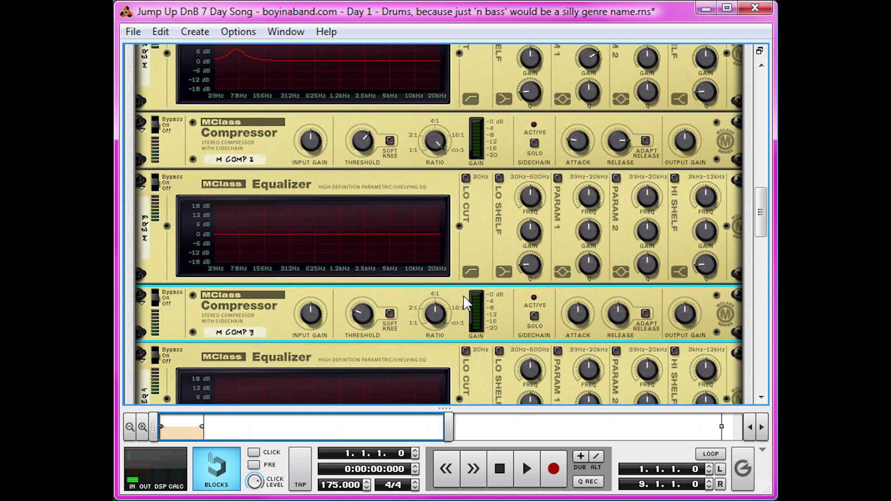
scroll(463, 295, "up", 10)
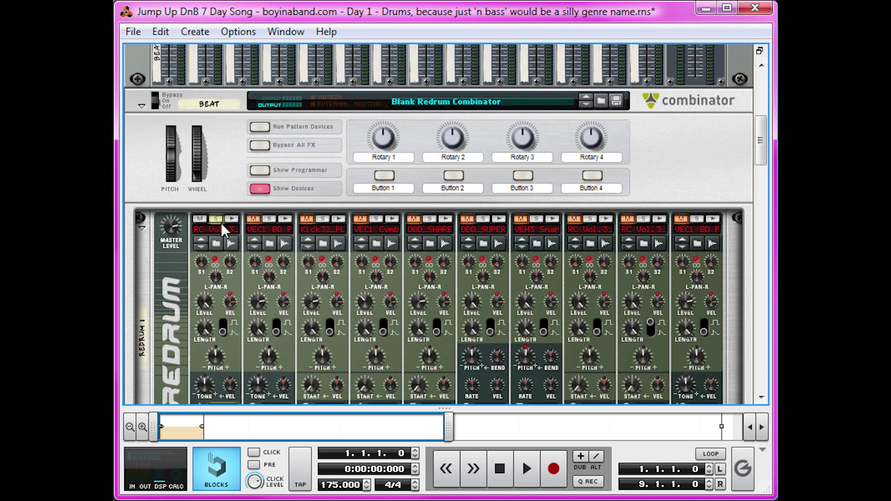
scroll(439, 243, "down", 10)
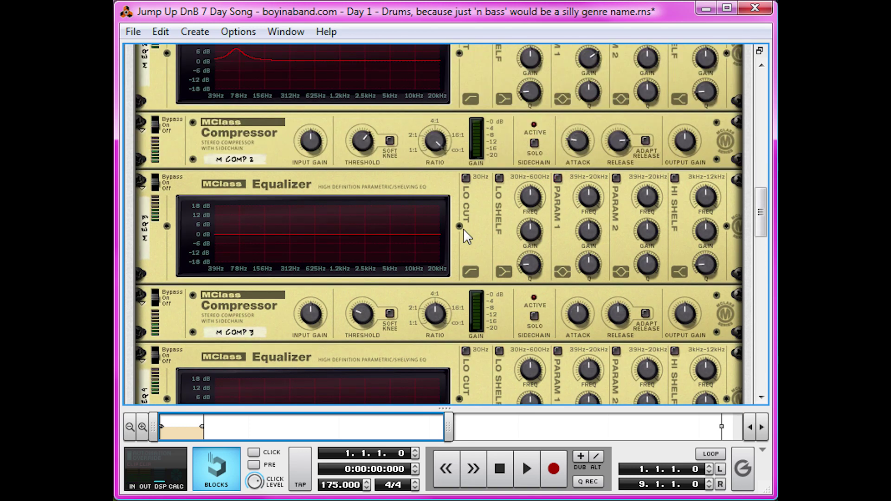
left_click(581, 310)
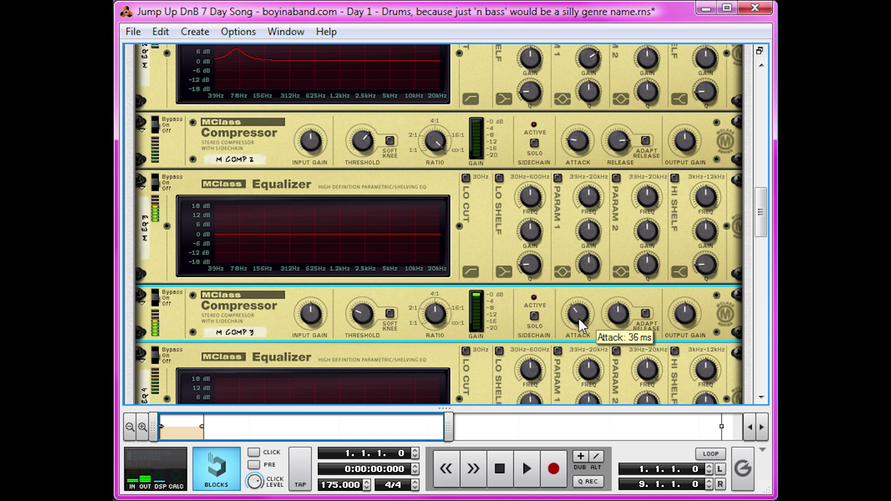
- Compare M COMP 3 bypassed and switched on, and raise its output gain
left_click(154, 288)
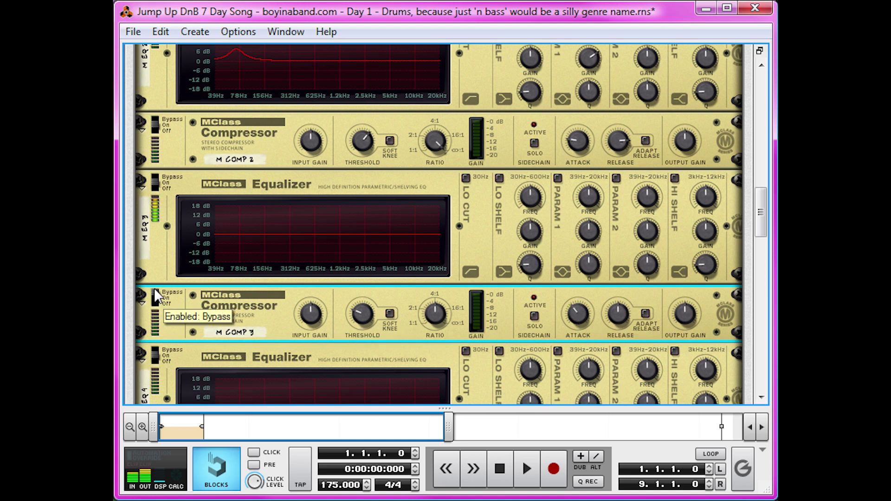
left_click(154, 293)
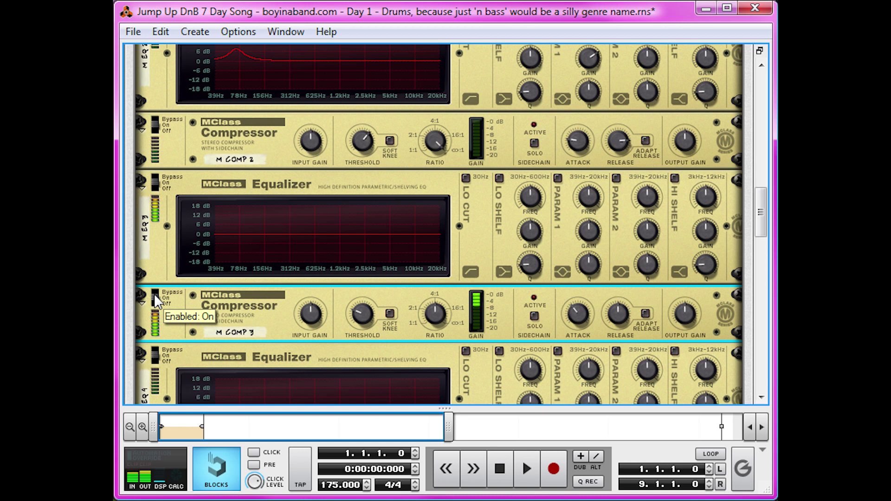
mouse_move(685, 315)
left_mouse_down()
mouse_move(685, 291)
mouse_move(677, 298)
left_mouse_up()
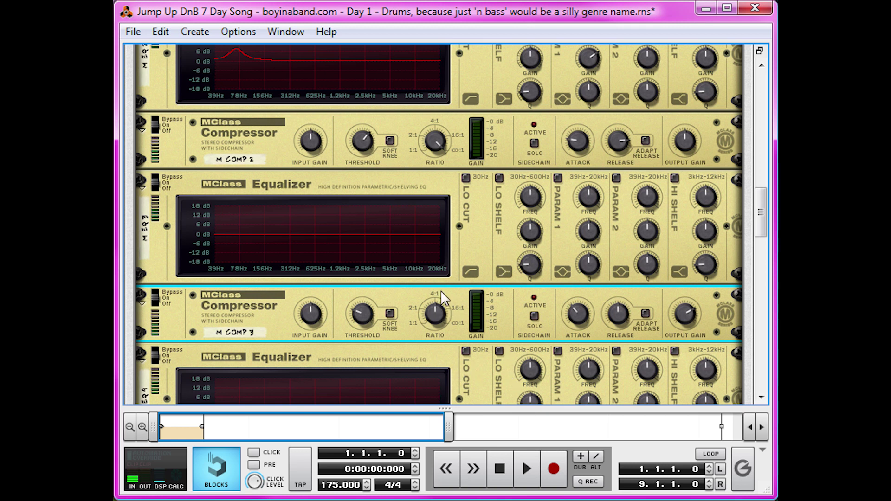
- On M COMP 4, lower the threshold, set the attack to 29 ms and raise the output gain
scroll(439, 289, "down", 2)
left_click(371, 398)
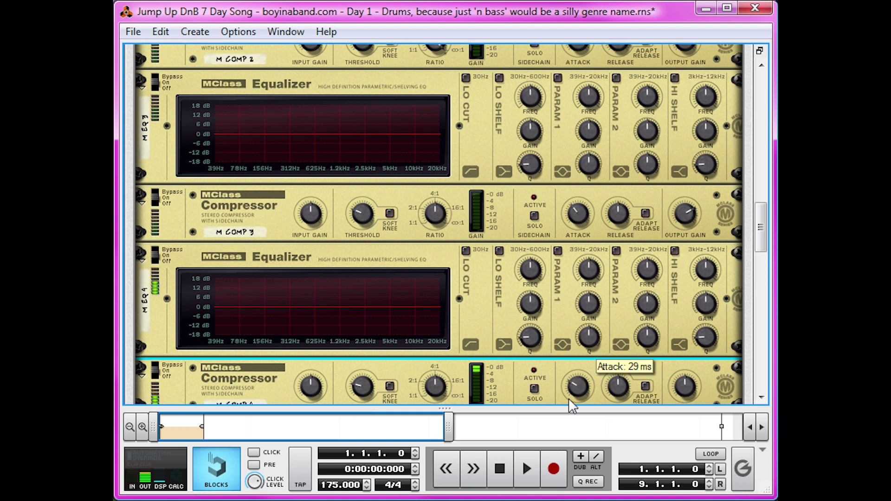
mouse_move(678, 386)
left_mouse_down()
mouse_move(683, 368)
mouse_move(674, 375)
left_mouse_up()
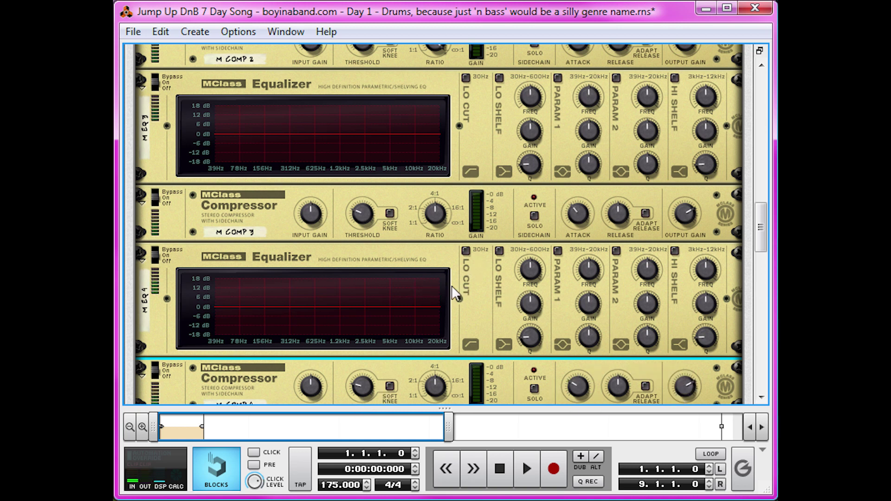
- On M EQ 4, enable a slight Hi Shelf boost and a Param 1 boost just below 78 Hz
left_click(677, 252)
left_click_drag(712, 300, 706, 301)
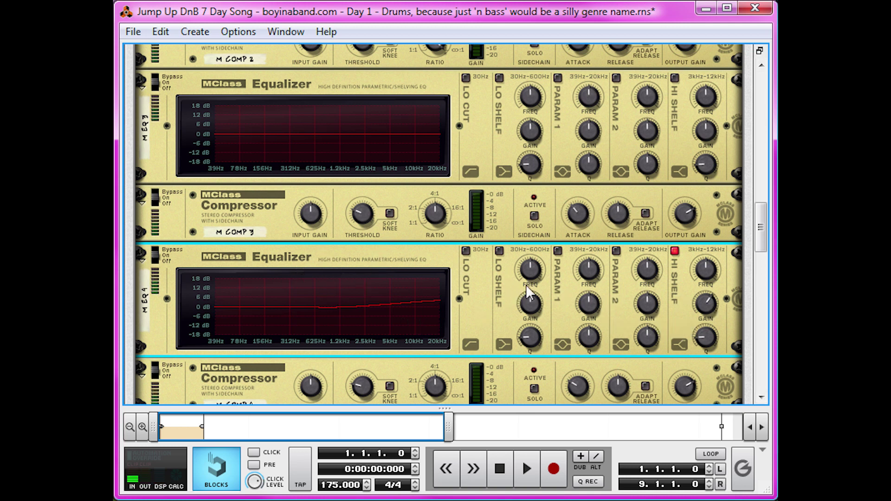
left_click(557, 251)
left_click_drag(589, 272, 595, 294)
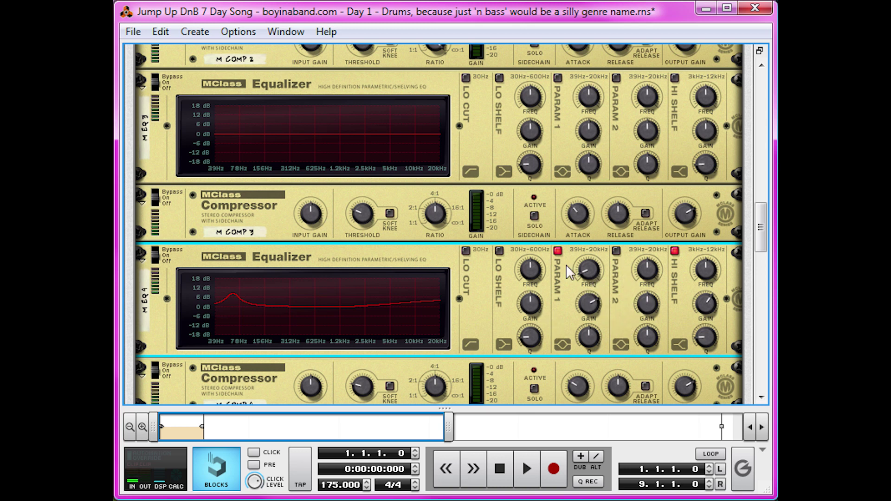
- Play the beat with drums 2 and 3 muted, bringing each back in turn to compare the layers, and stop playback
scroll(556, 292, "up", 10)
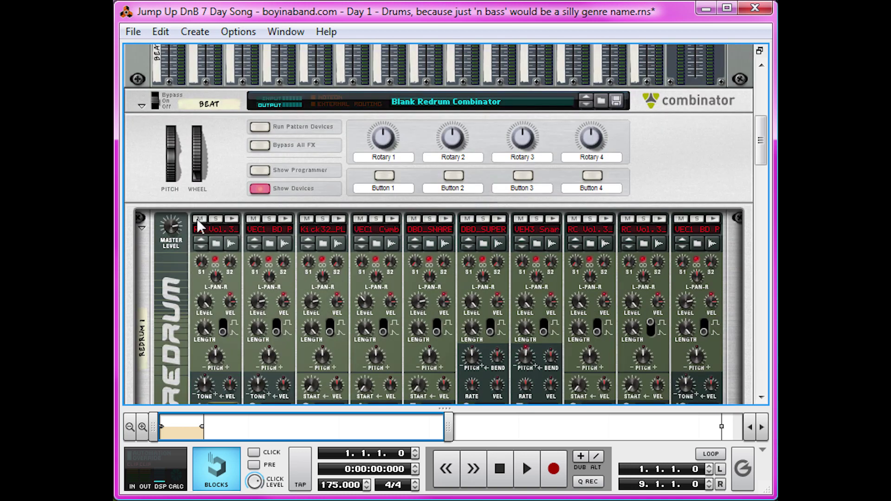
left_click(253, 219)
left_click(307, 219)
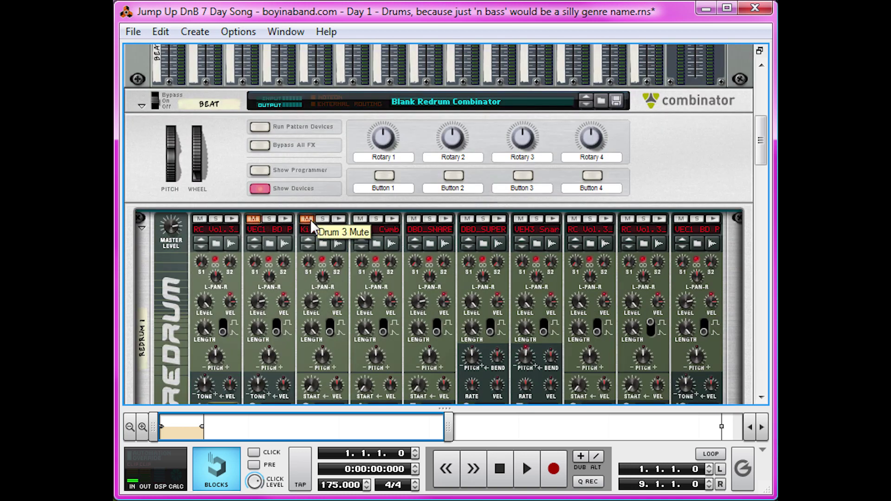
key("space")
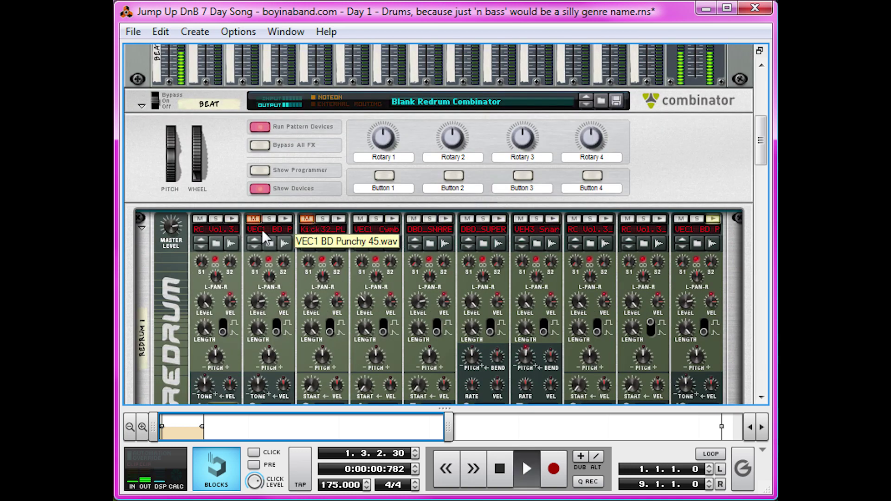
left_click(255, 216)
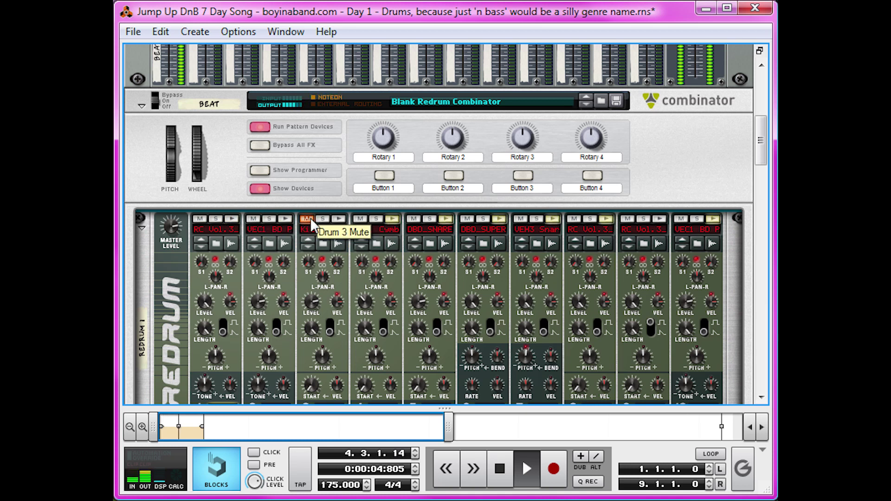
left_click(307, 218)
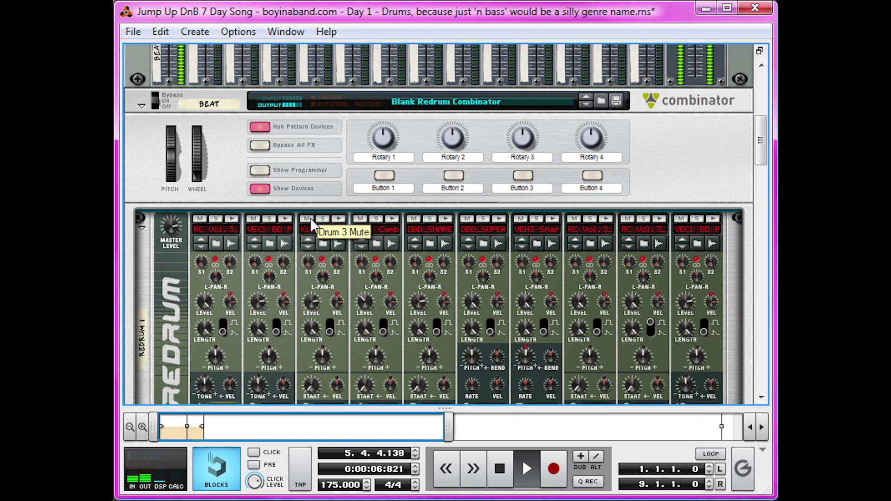
key("space")
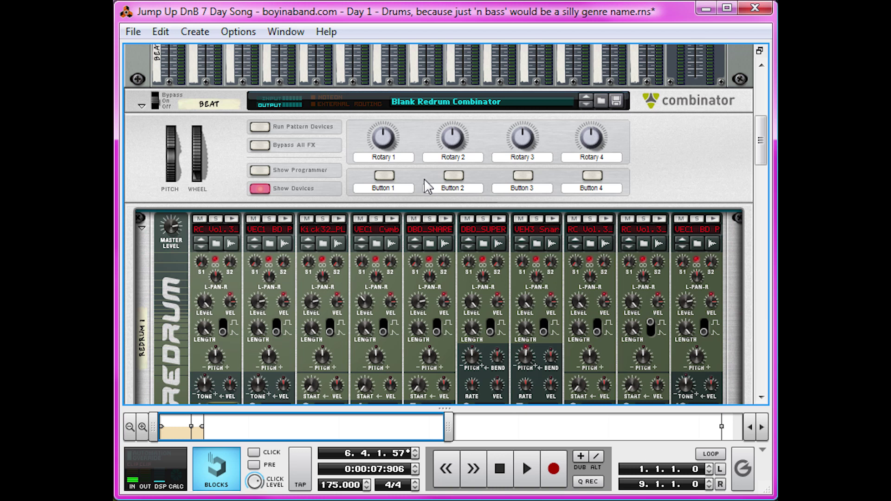
- Audition individual samples among drums 4 to 8 on the Redrum with the Init Patch
scroll(460, 214, "down", 2)
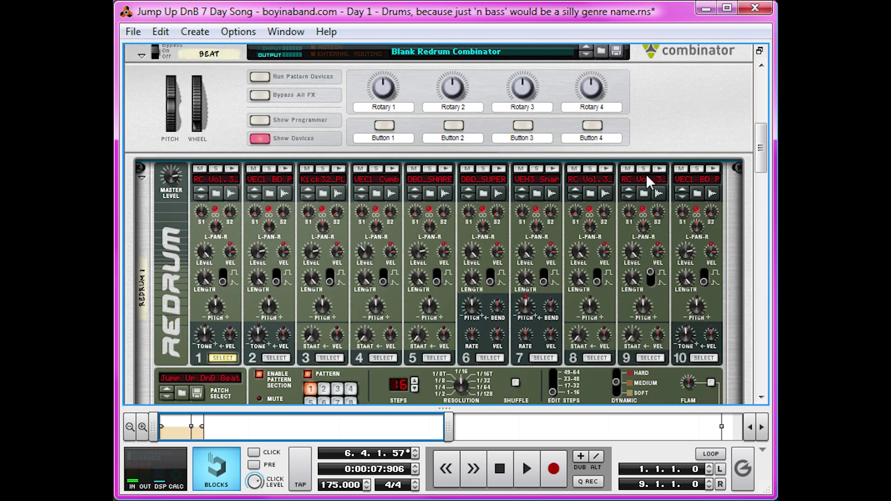
scroll(706, 120, "down", 4)
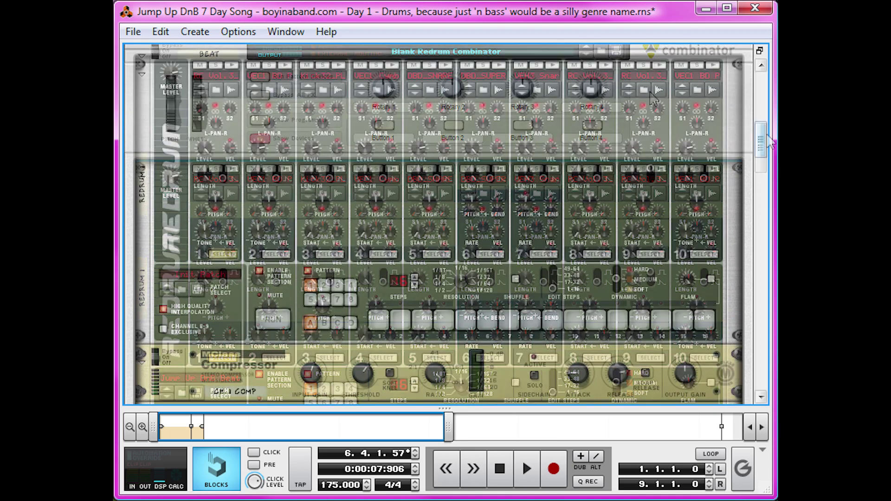
mouse_move(762, 149)
left_mouse_down()
mouse_move(761, 269)
mouse_move(761, 134)
left_mouse_up()
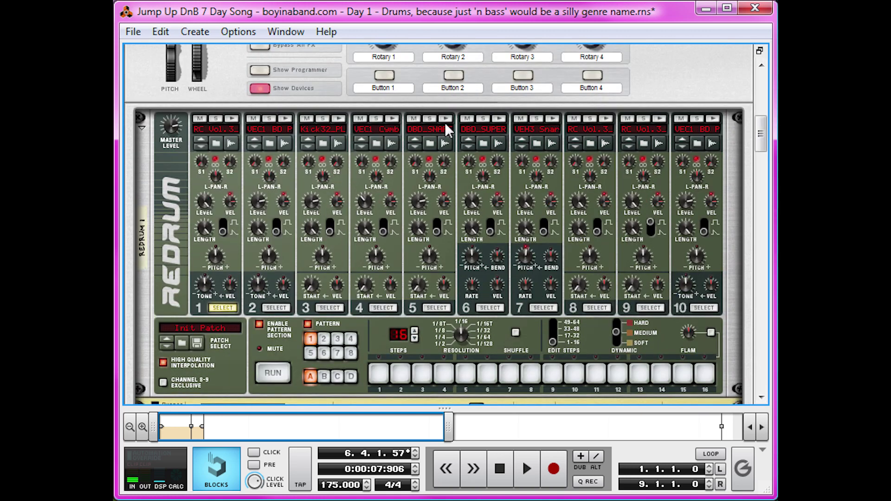
left_click(395, 115)
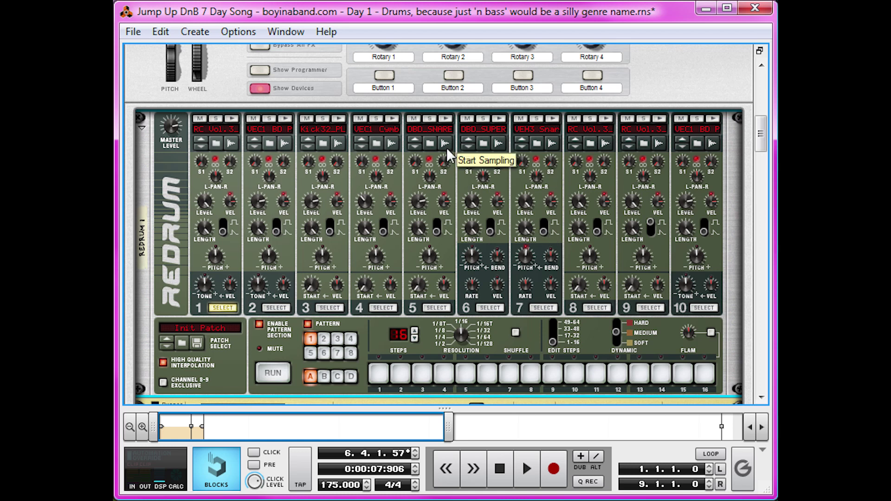
left_click(500, 118)
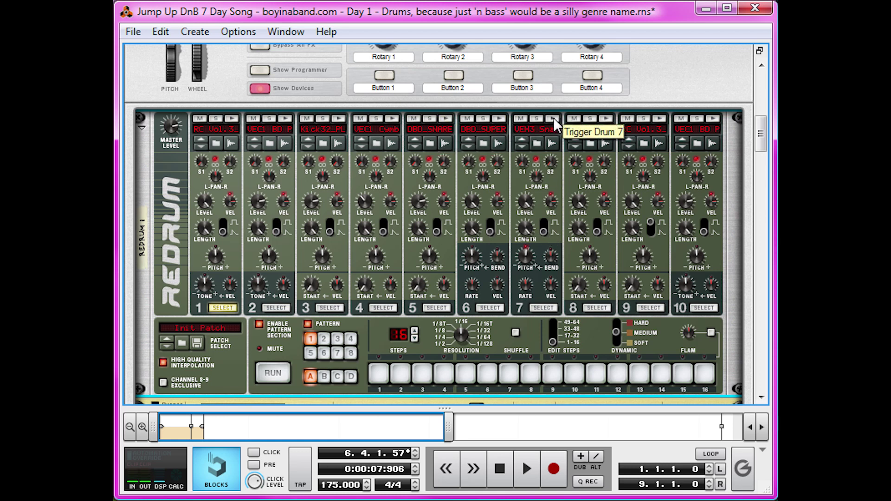
left_click(606, 118)
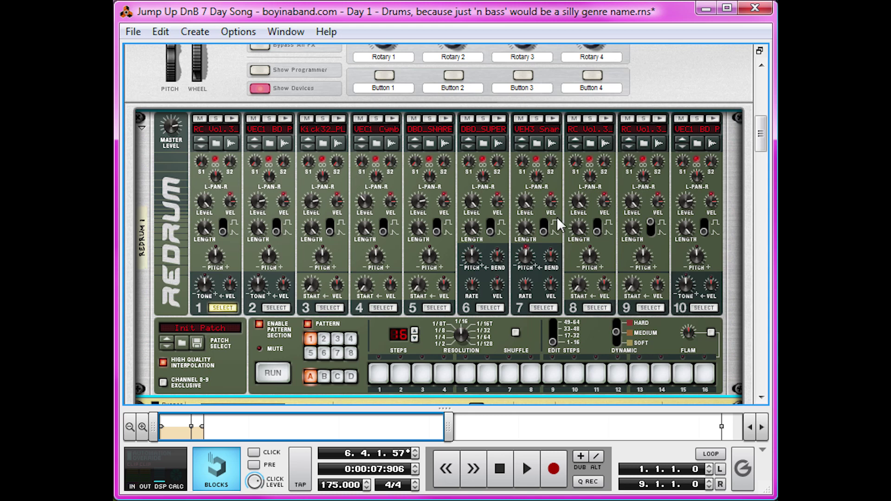
- Examine the compressor and equalizer settings in this Redrum's effects chain, from M EQ 2 to M EQ 5
scroll(553, 213, "down", 10)
scroll(555, 217, "down", 5)
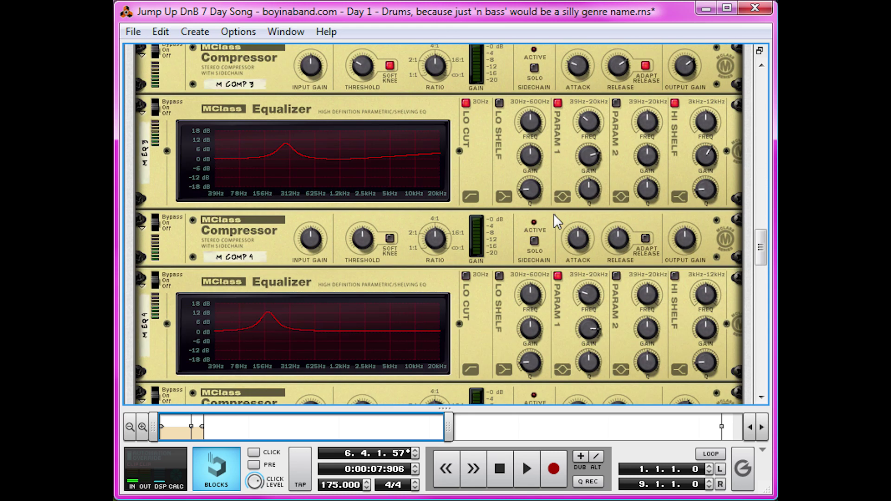
scroll(449, 153, "up", 6)
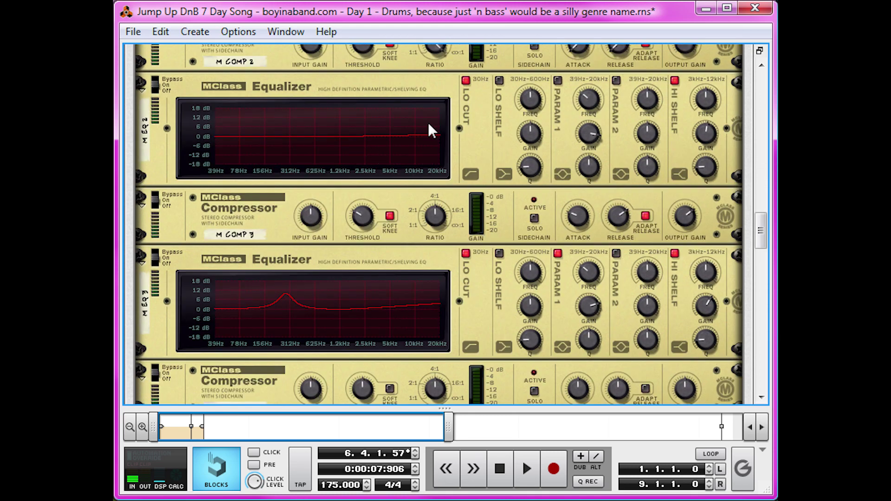
left_click(351, 219)
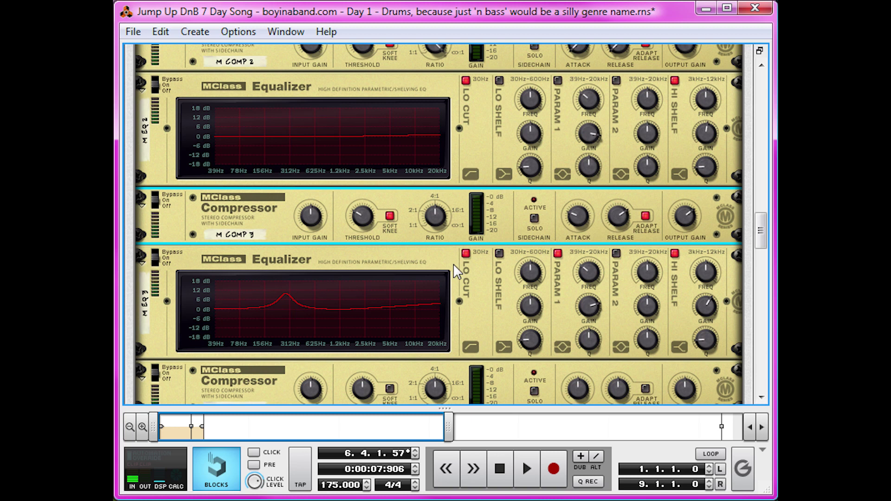
scroll(432, 262, "down", 3)
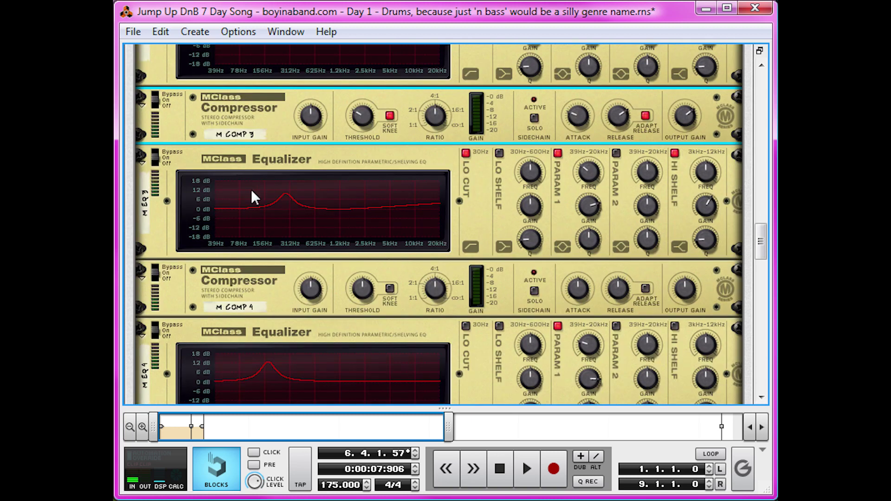
scroll(287, 203, "down", 12)
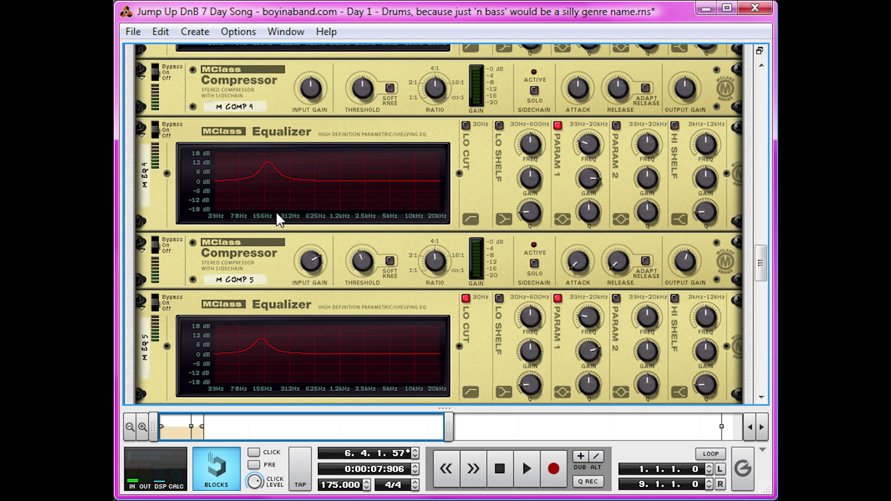
scroll(271, 304, "up", 9)
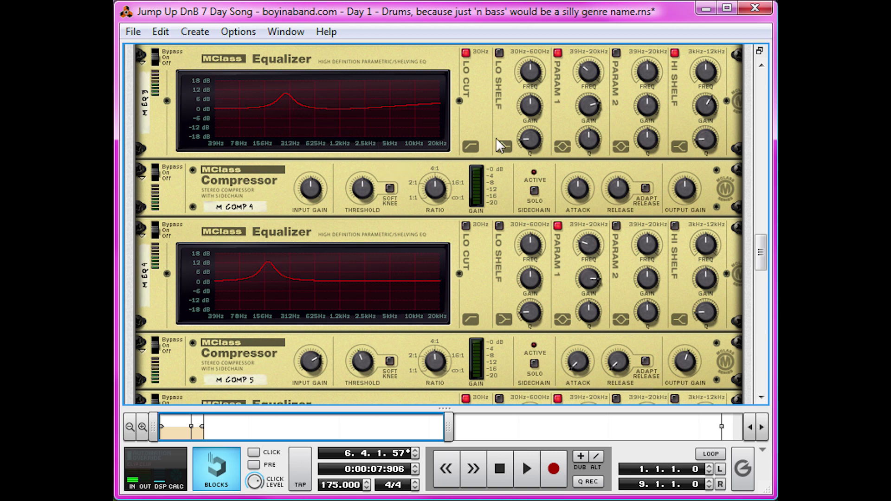
- Examine the parametric and shelf boosts on M EQ 3, M EQ 4 and M EQ 5
left_click(574, 93)
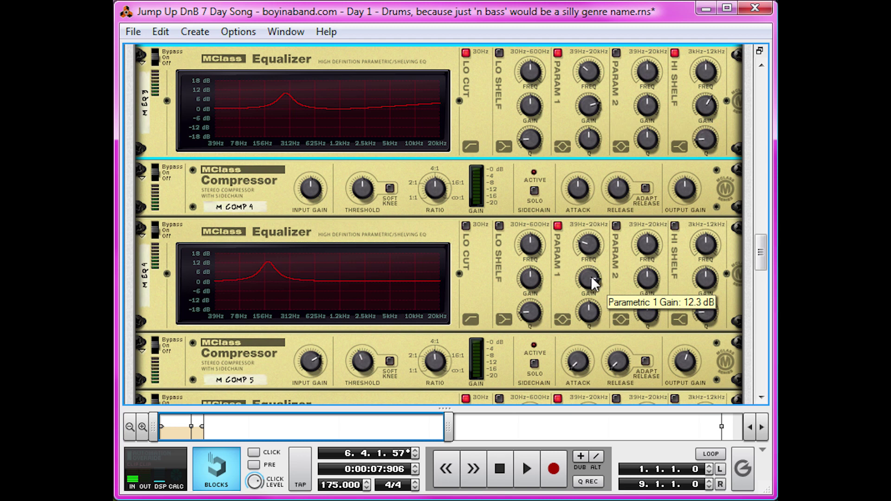
scroll(590, 271, "up", 3)
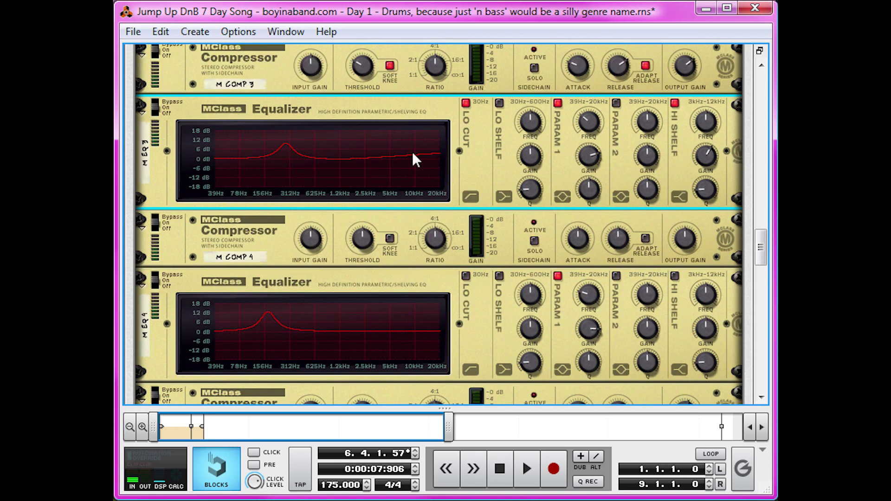
mouse_move(708, 157)
left_click(157, 278)
scroll(157, 278, "down", 3)
left_click(157, 294)
scroll(160, 295, "down", 3)
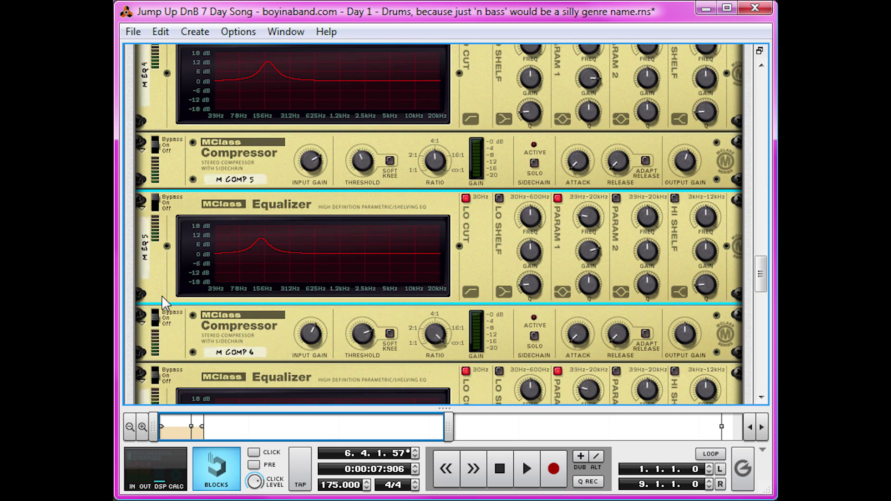
- Play the beat from the start with looping on in two passes, checking the meters of M COMP 5 and 6 and M COMP 3 and 4
left_click(159, 316)
key("space")
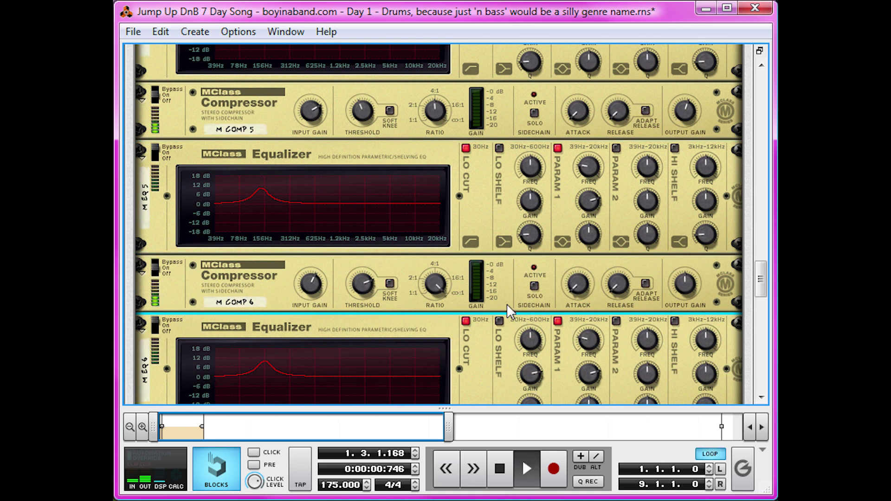
key("space")
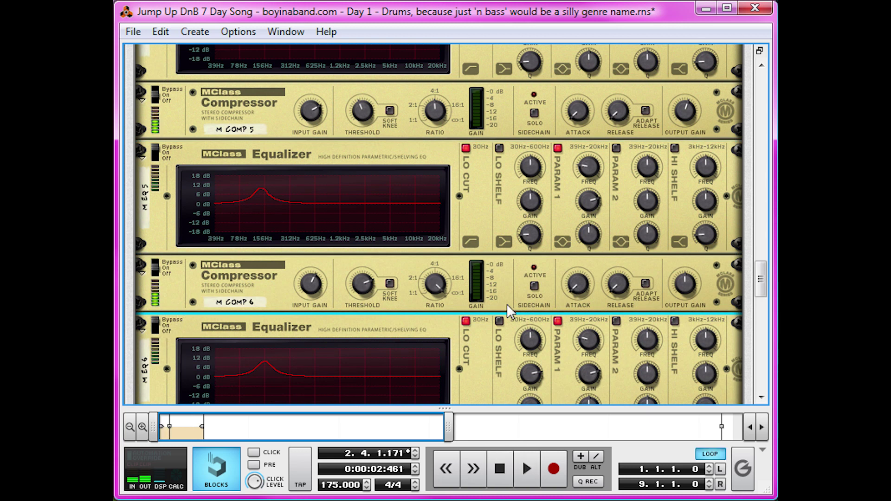
scroll(236, 165, "up", 6)
left_click(235, 165)
key("space")
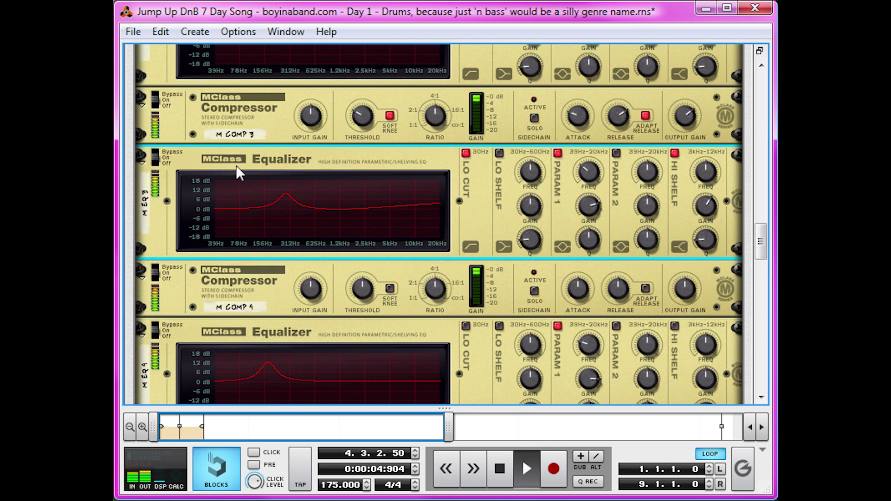
key("space")
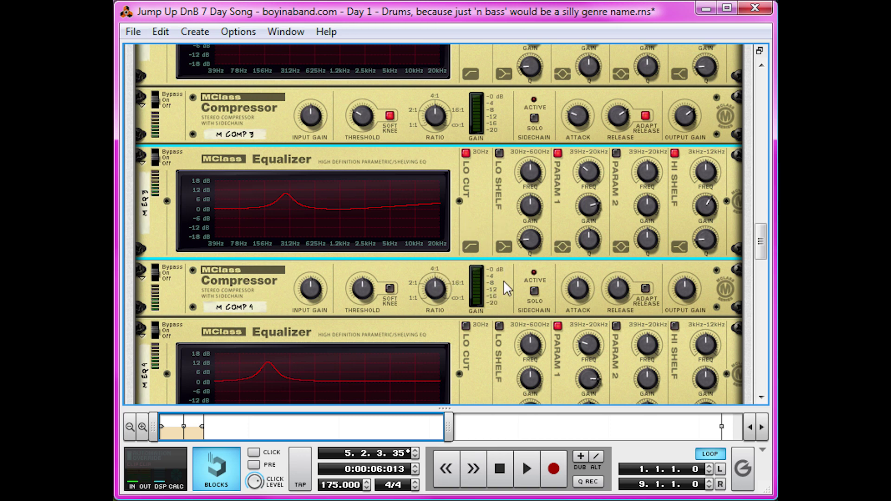
- Examine the Redrum channels in the Noisestorm Drums Combinator and their compressor and equalizer chain down to M EQ 6
scroll(503, 280, "up", 10)
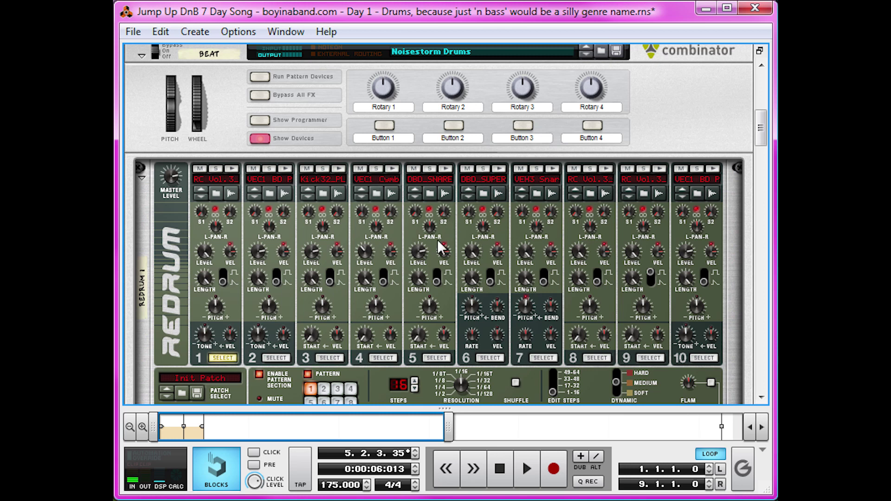
scroll(465, 239, "down", 15)
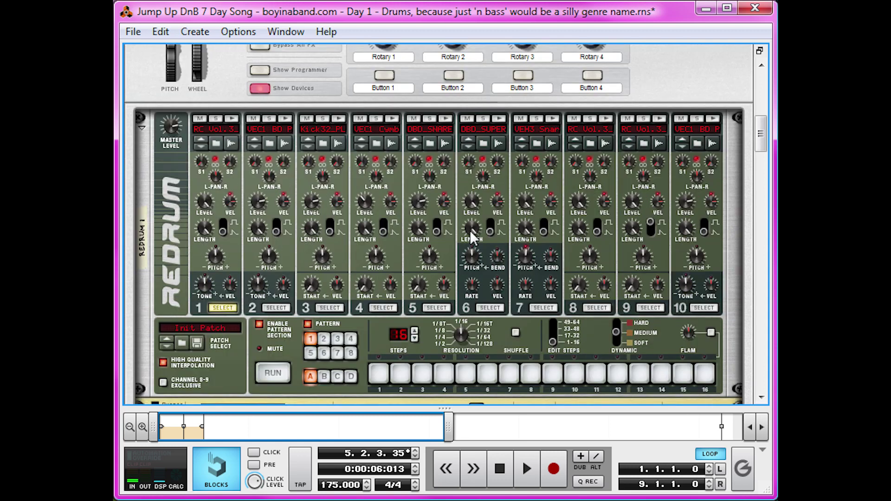
scroll(475, 236, "up", 2)
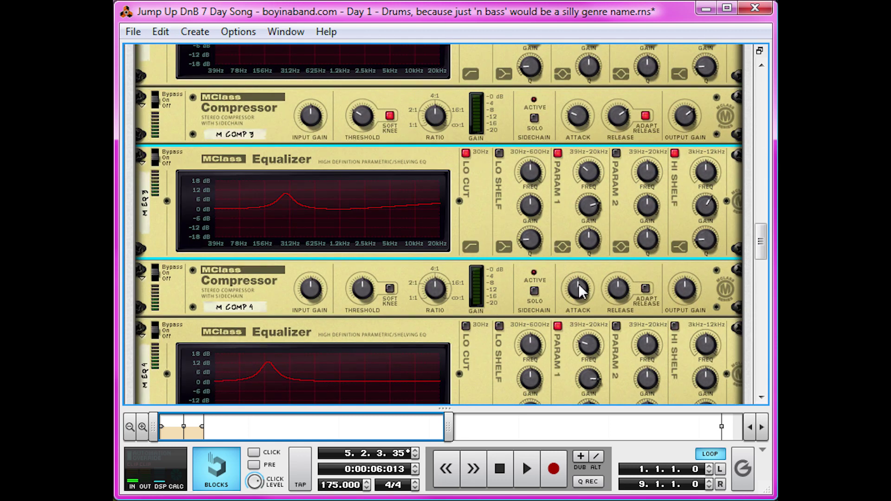
scroll(452, 227, "down", 12)
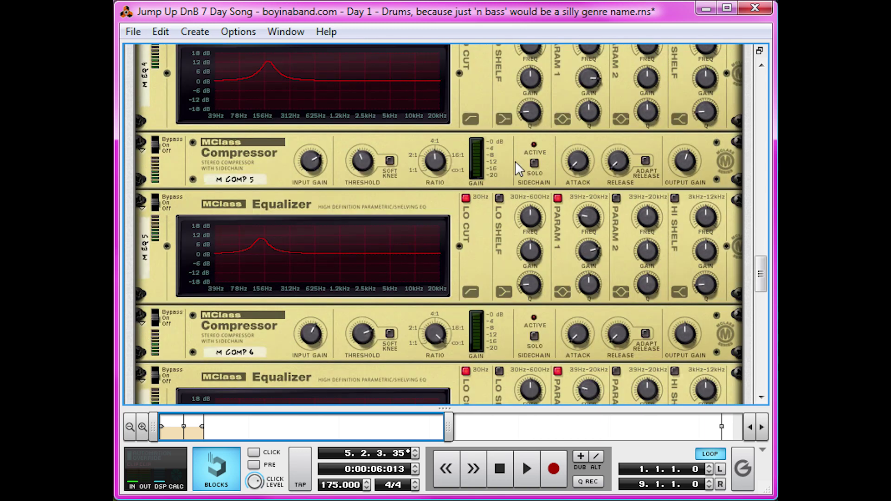
mouse_move(572, 188)
scroll(413, 165, "down", 3)
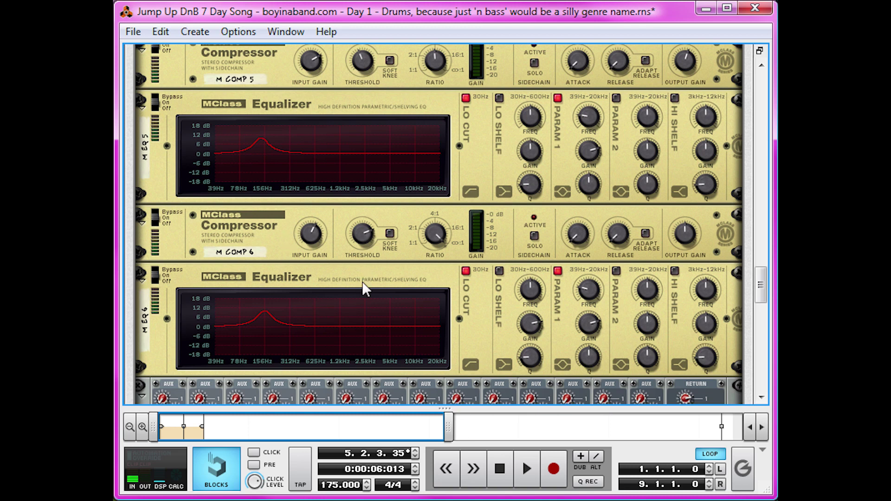
scroll(362, 281, "down", 8)
scroll(410, 146, "up", 8)
scroll(411, 145, "up", 2)
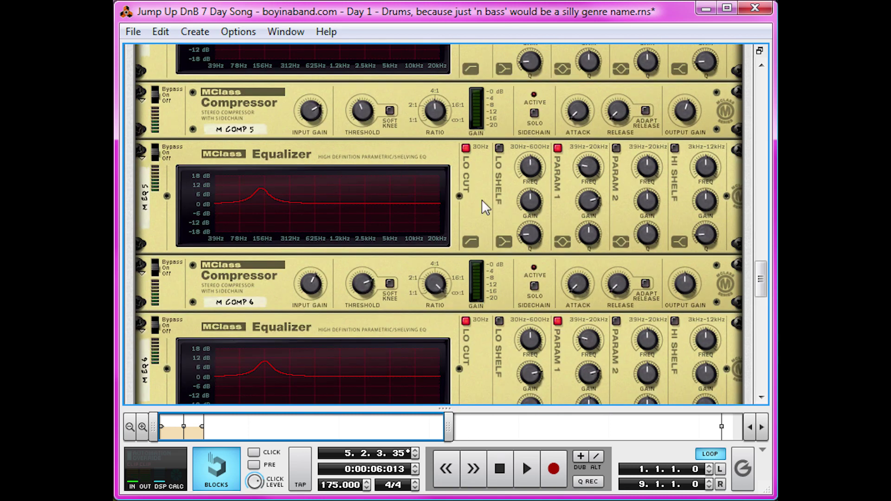